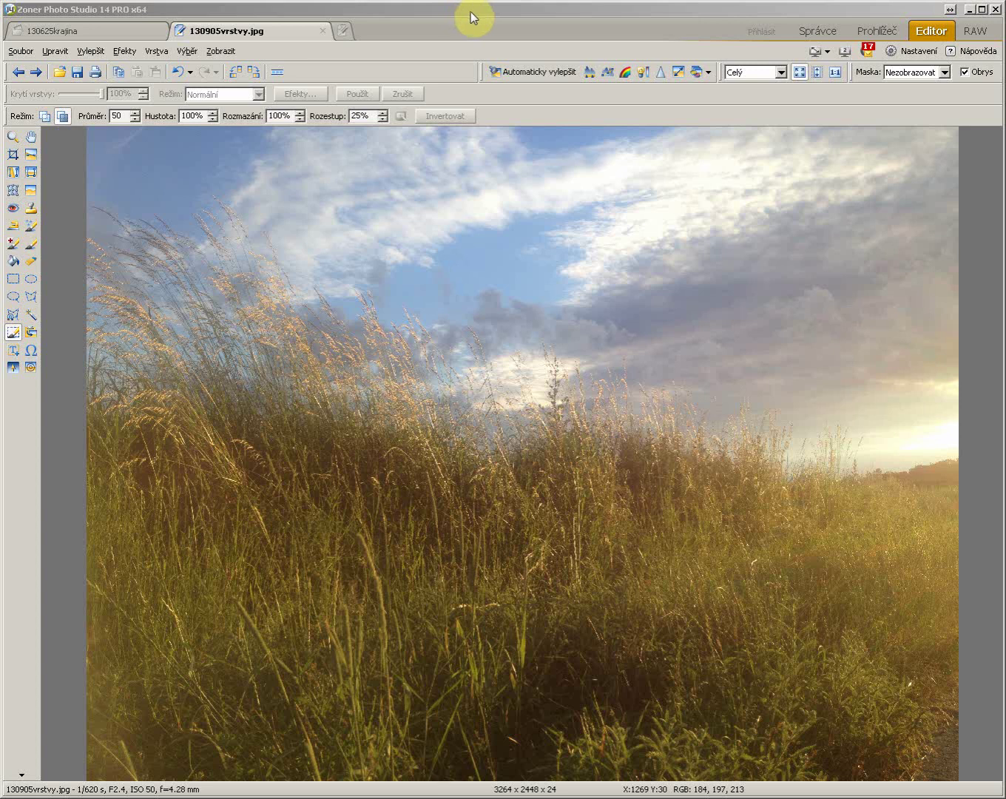
Step: Apply a Levels adjustment to the photo with the midtone input level at 0.55, keeping the dialog off the main image area
click(471, 16)
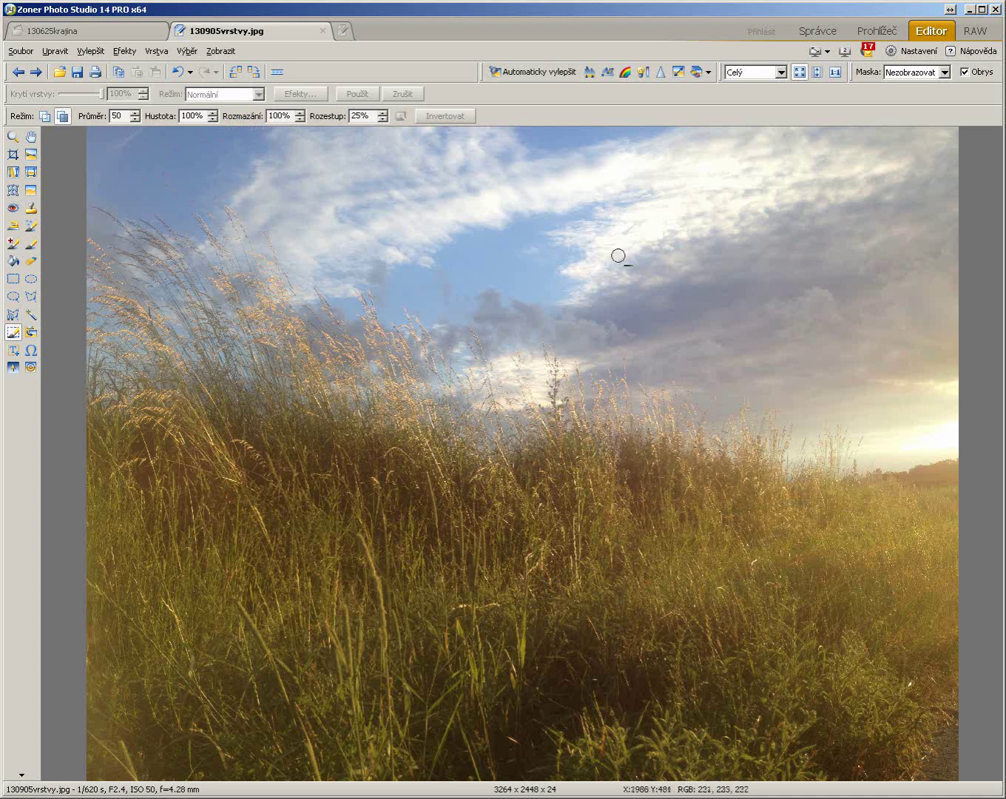
click(96, 57)
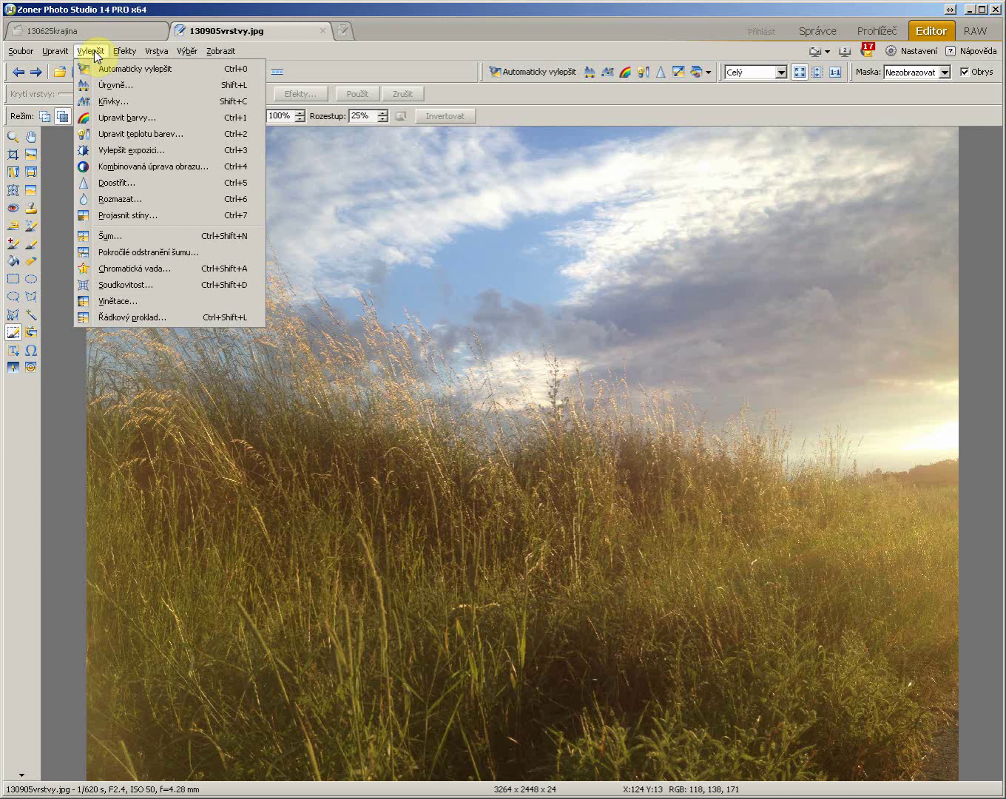
click(204, 84)
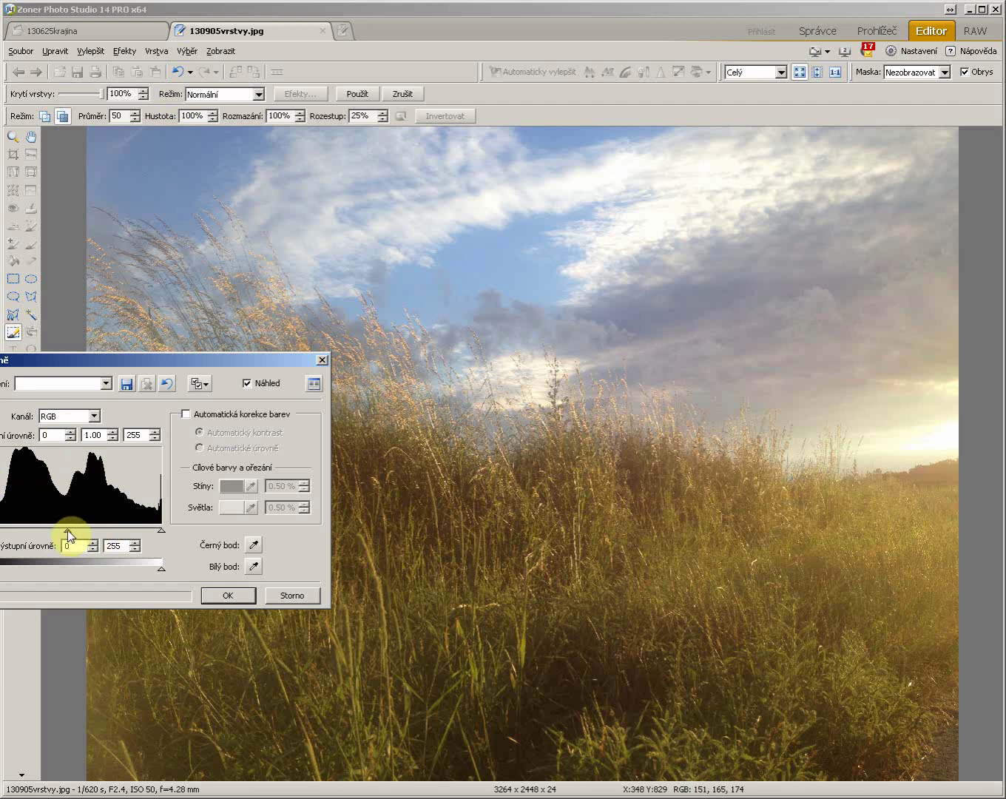
drag(67, 531, 108, 540)
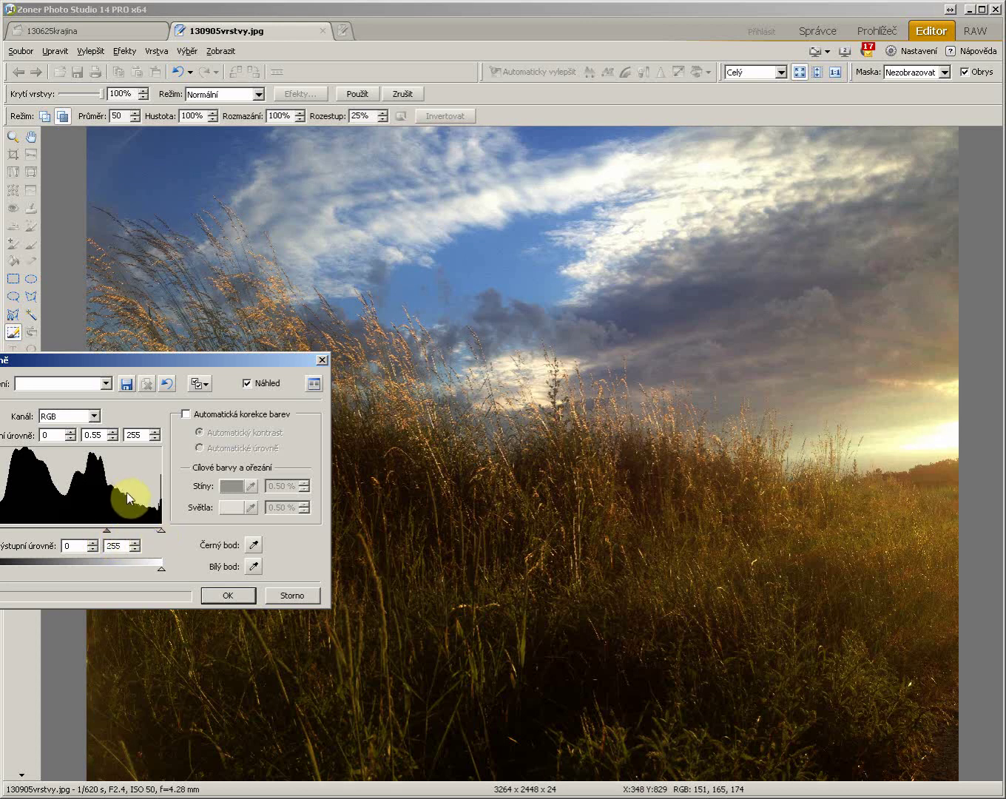
drag(252, 363, 680, 258)
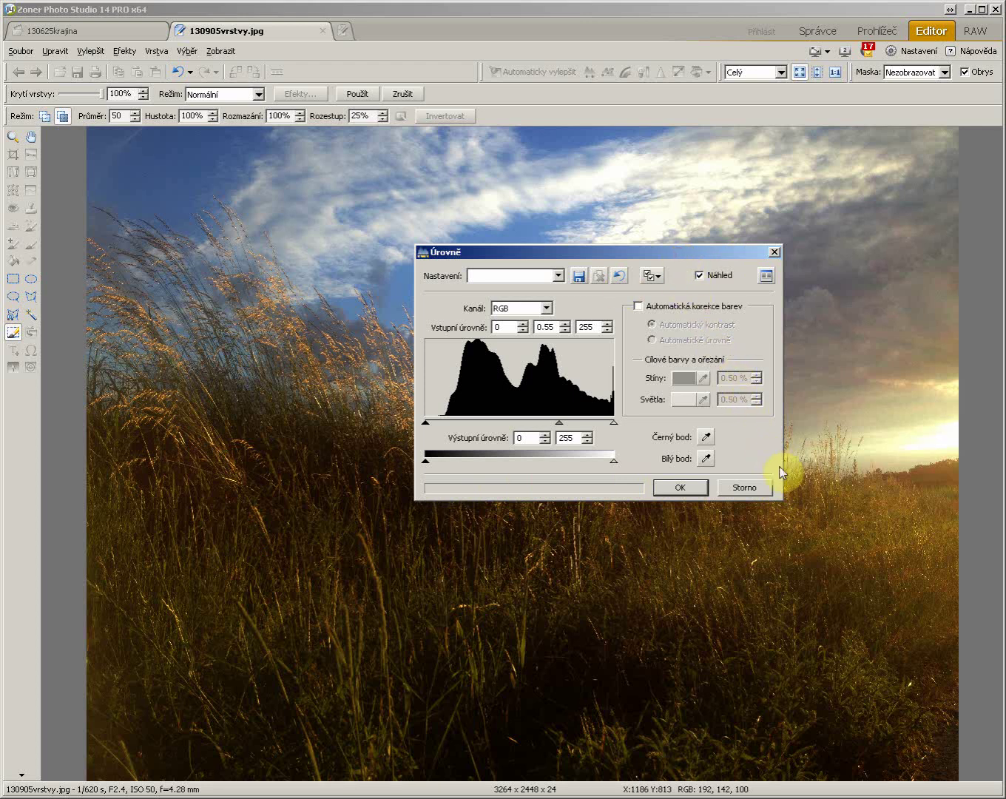
drag(679, 256, 785, 474)
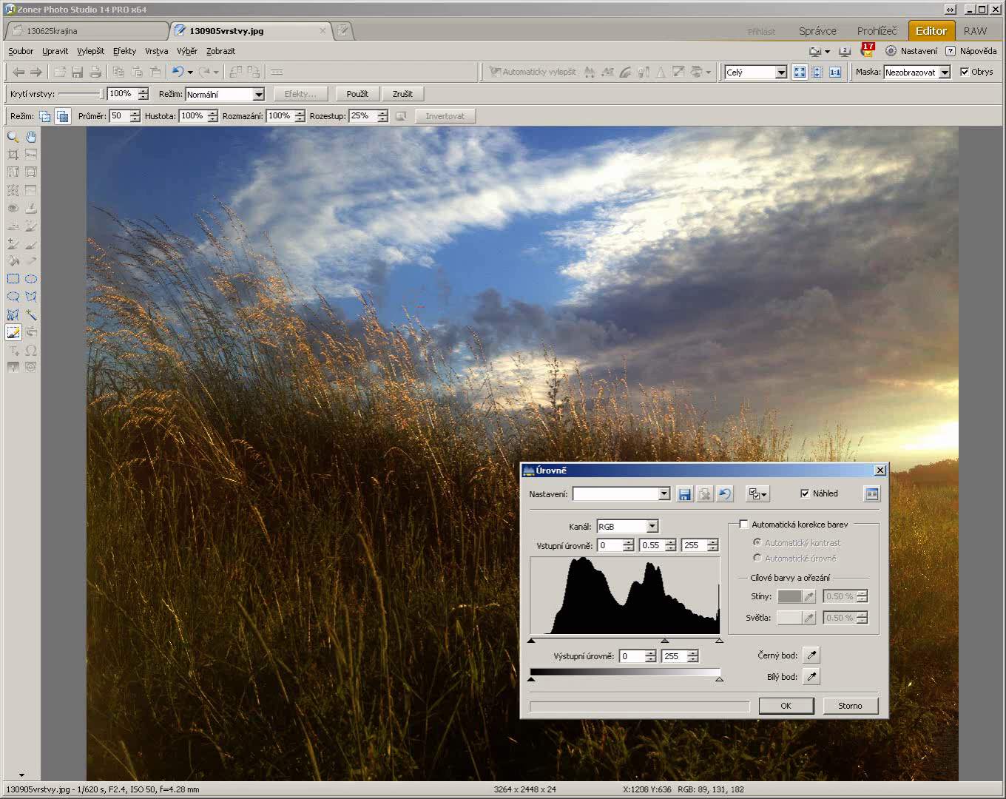
Step: Set up the Selection Brush in add-to-selection mode with a diameter of 500 and a density of 15%
click(31, 137)
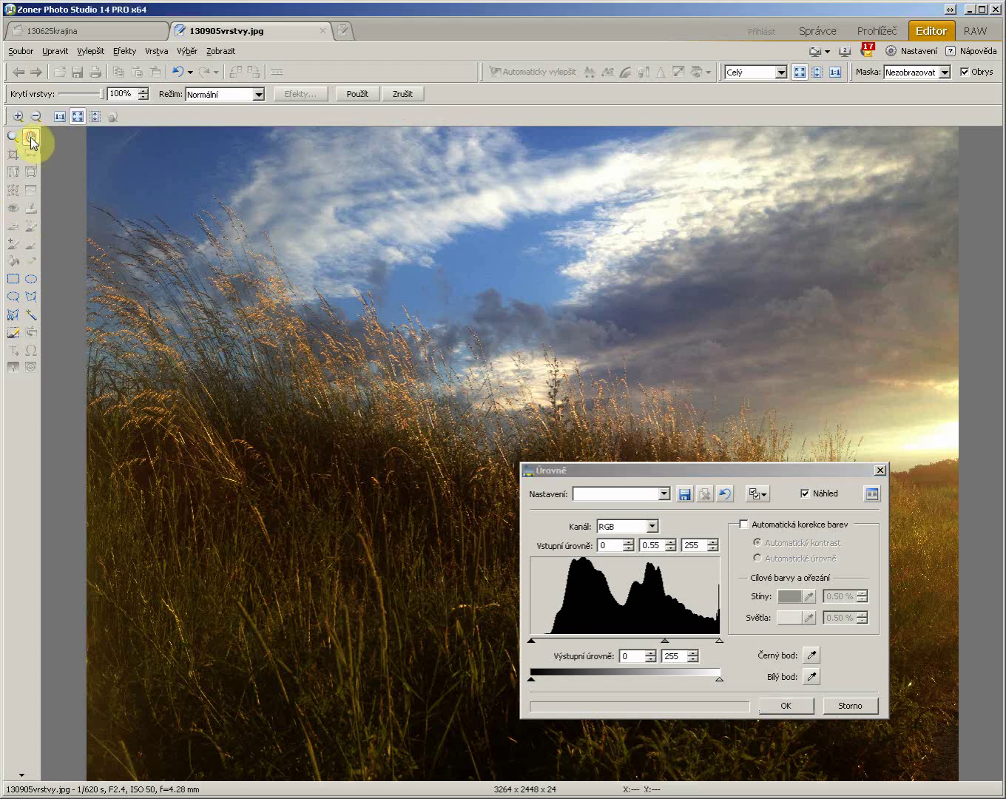
click(15, 337)
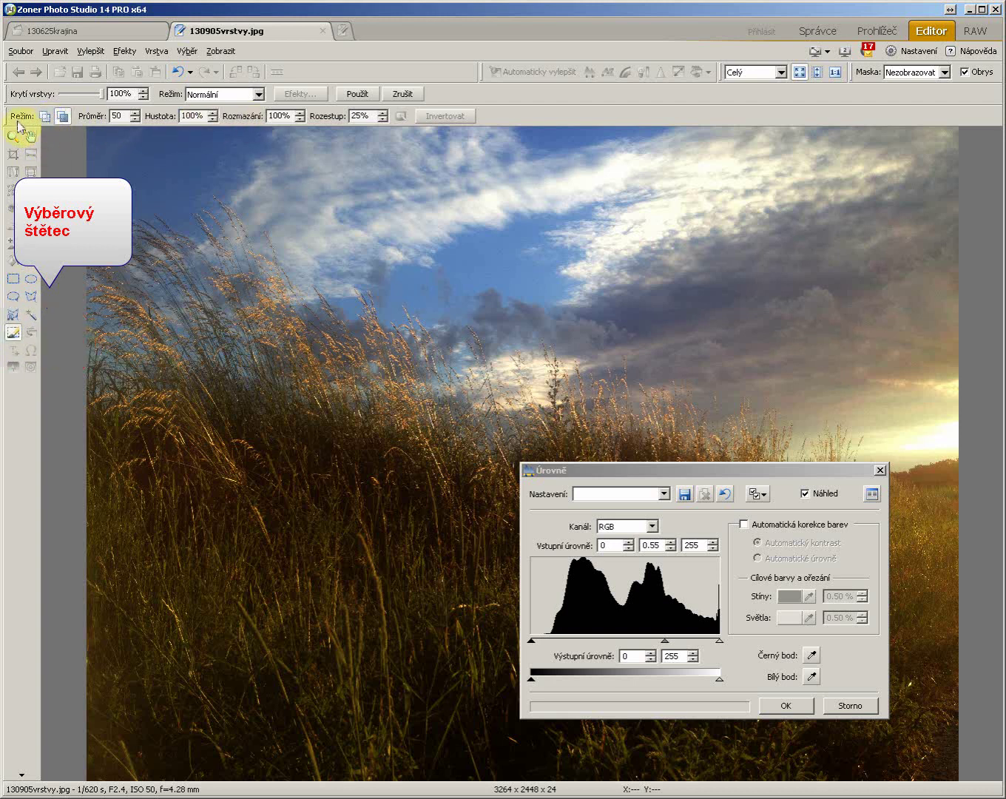
click(62, 116)
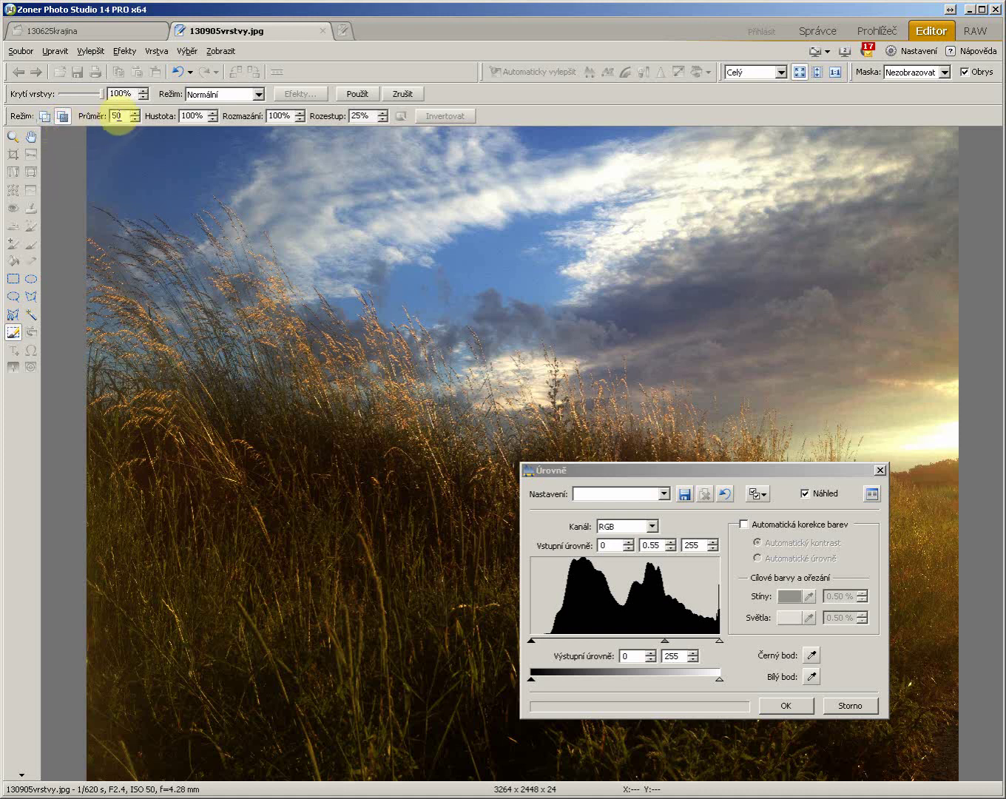
click(119, 116)
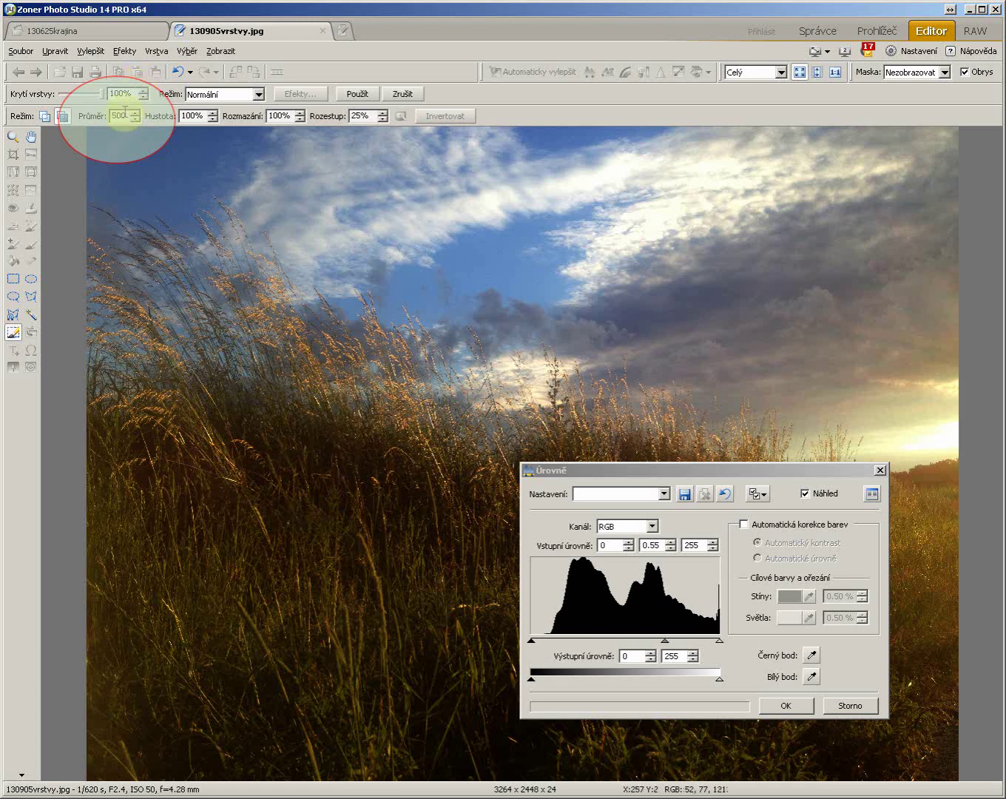
click(194, 116)
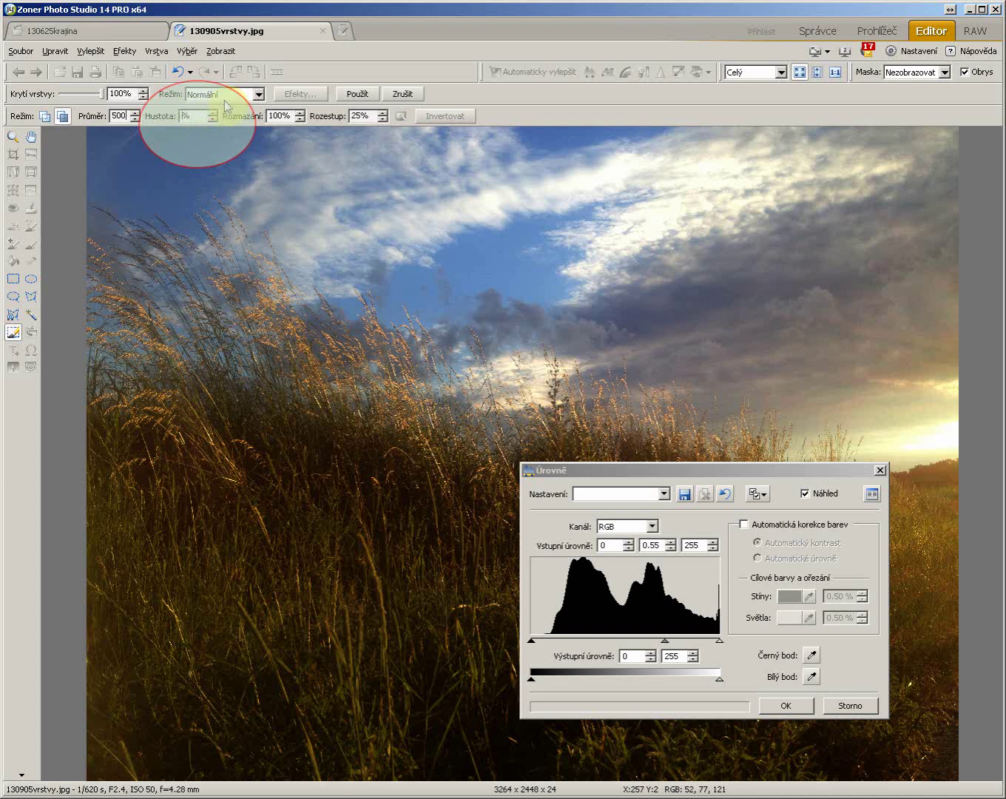
text(15)
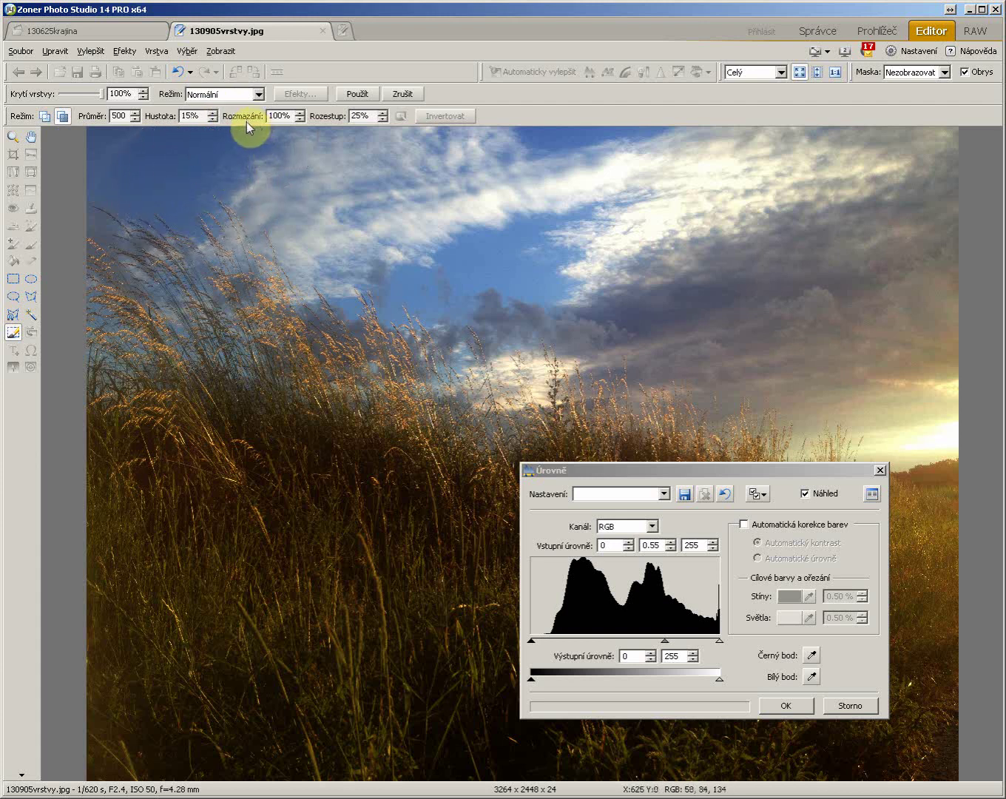
click(695, 471)
drag(732, 471, 775, 426)
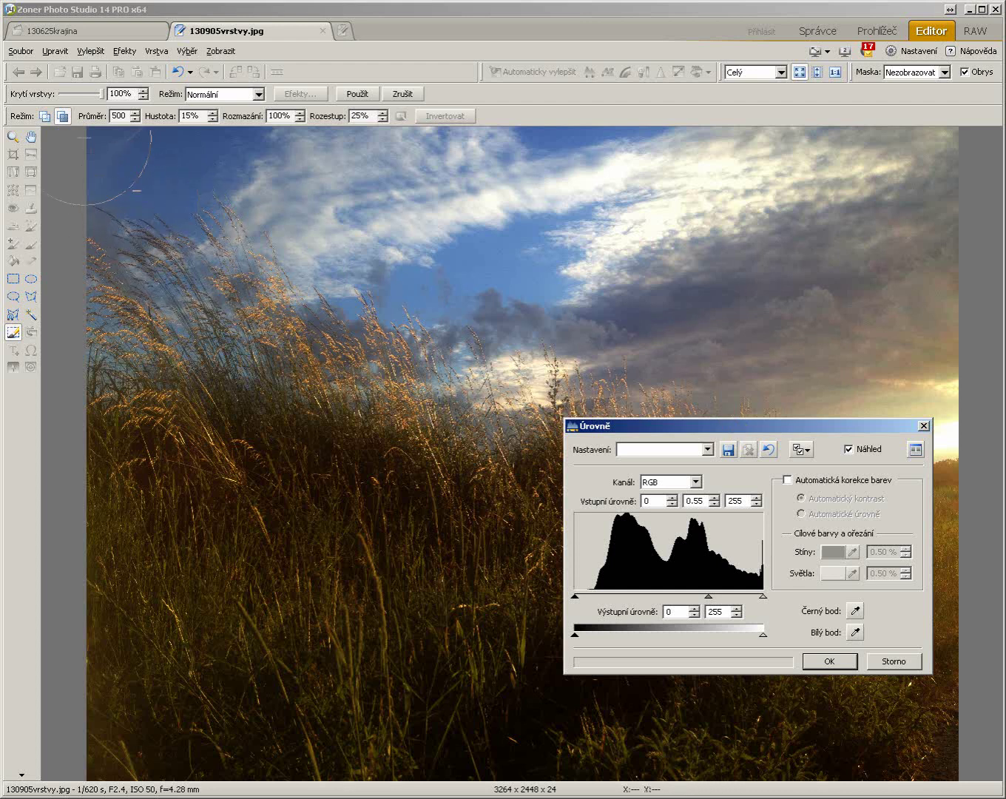
click(44, 116)
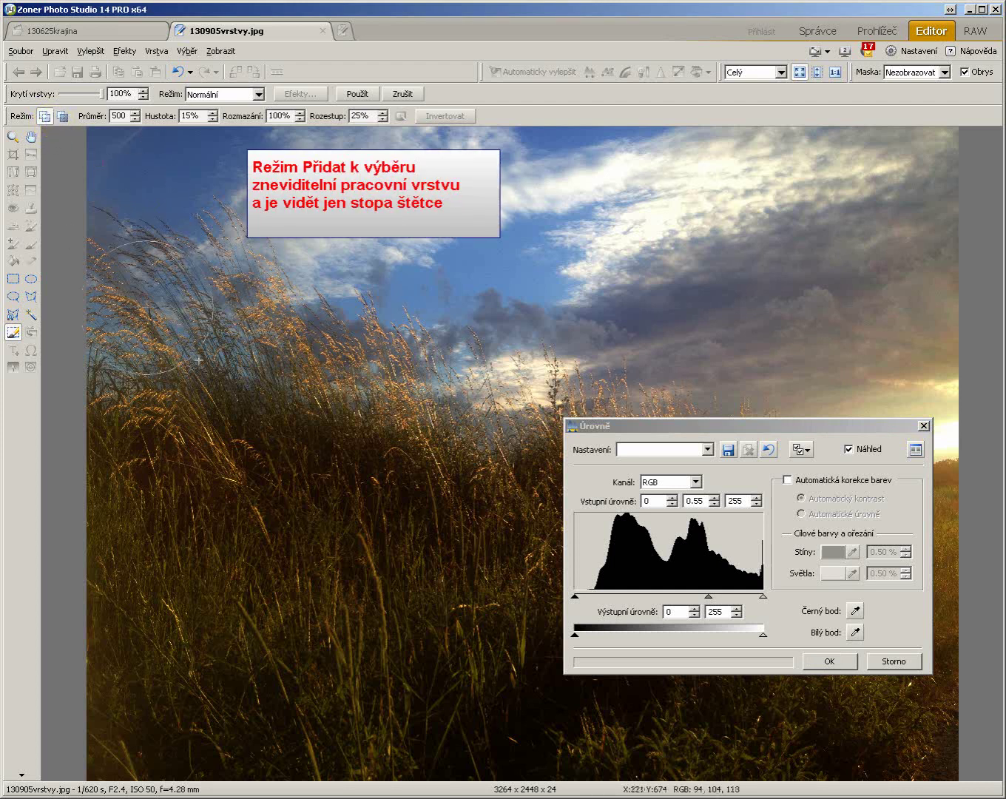
Step: Brush the Levels effect into the dark grass left of centre and the blue sky patches above it
click(299, 481)
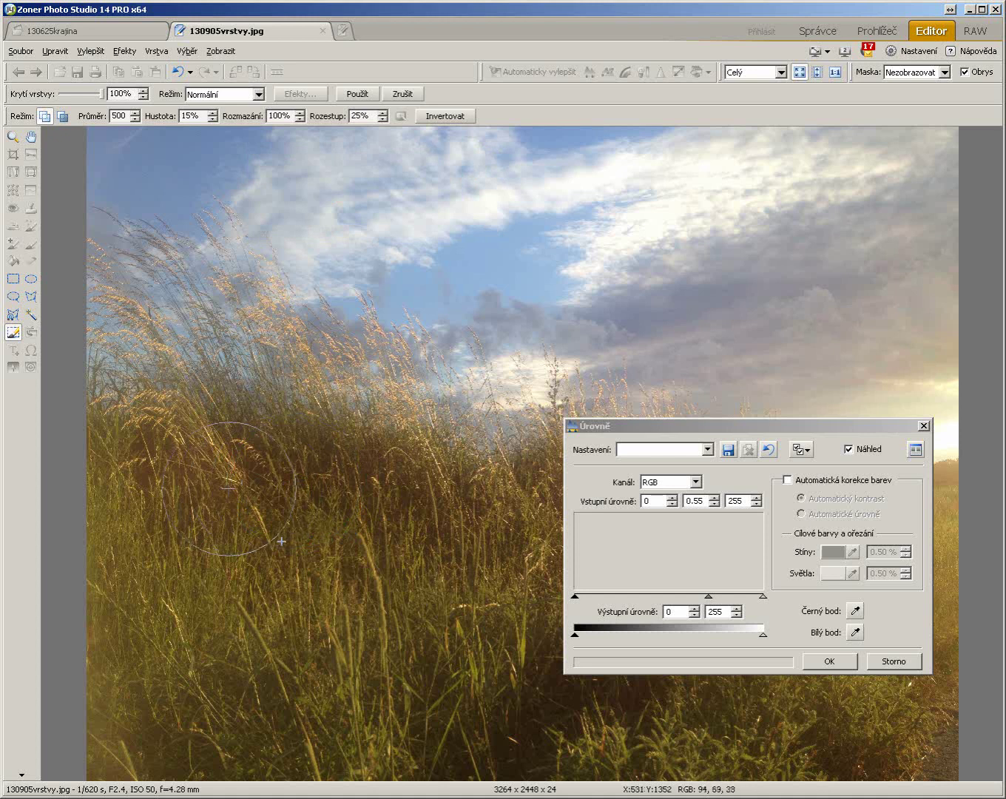
mouse_move(312, 496)
mouse_down()
mouse_move(267, 489)
mouse_move(235, 456)
mouse_move(248, 490)
mouse_move(291, 524)
mouse_move(447, 538)
mouse_move(360, 518)
mouse_move(481, 538)
mouse_up()
mouse_move(121, 184)
mouse_down()
mouse_move(284, 173)
mouse_move(172, 315)
mouse_move(435, 264)
mouse_up()
click(439, 279)
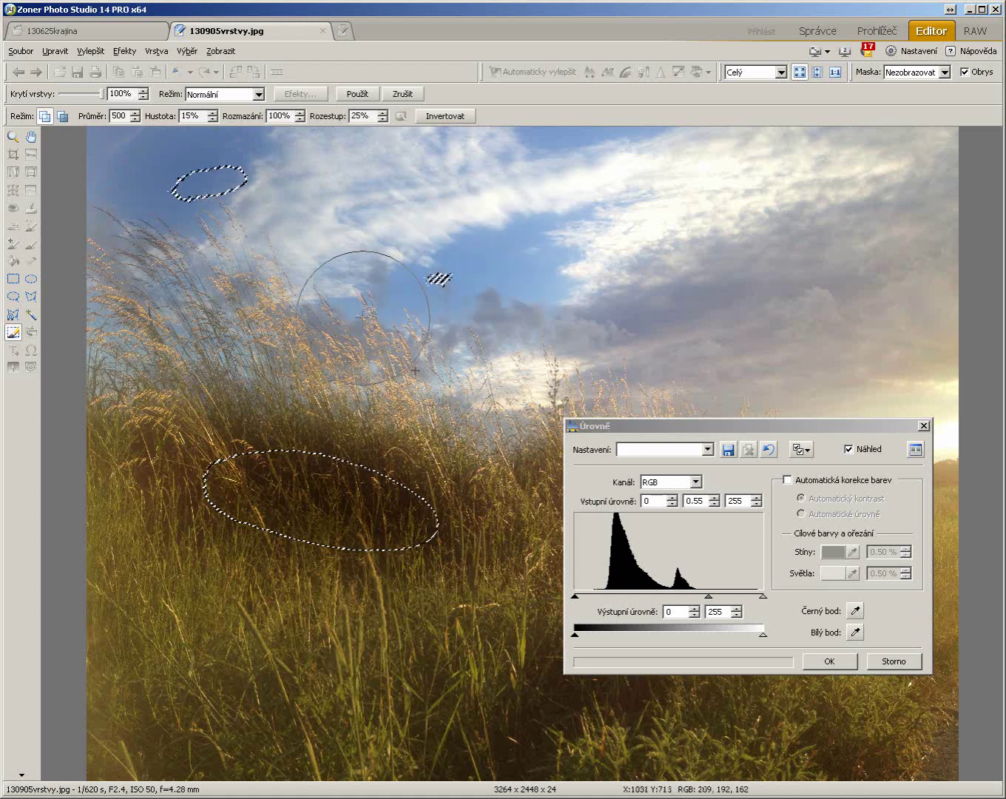
click(178, 201)
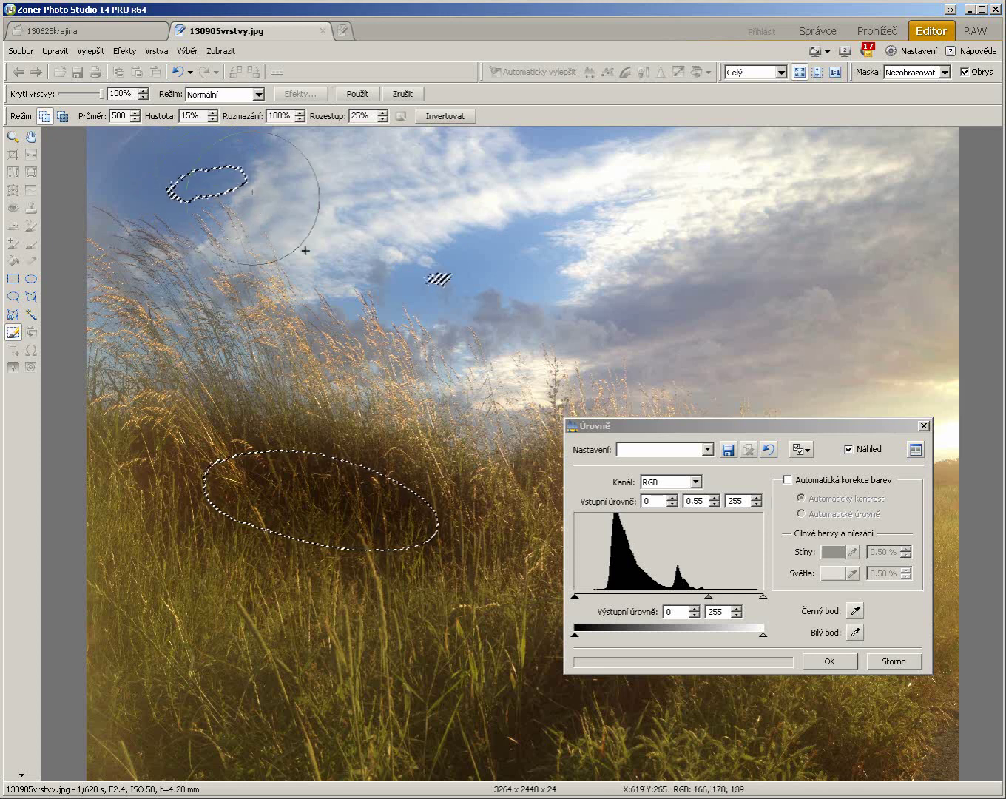
Step: Brush the effect over the grass near the photo's left edge and hide the selection outline
click(966, 73)
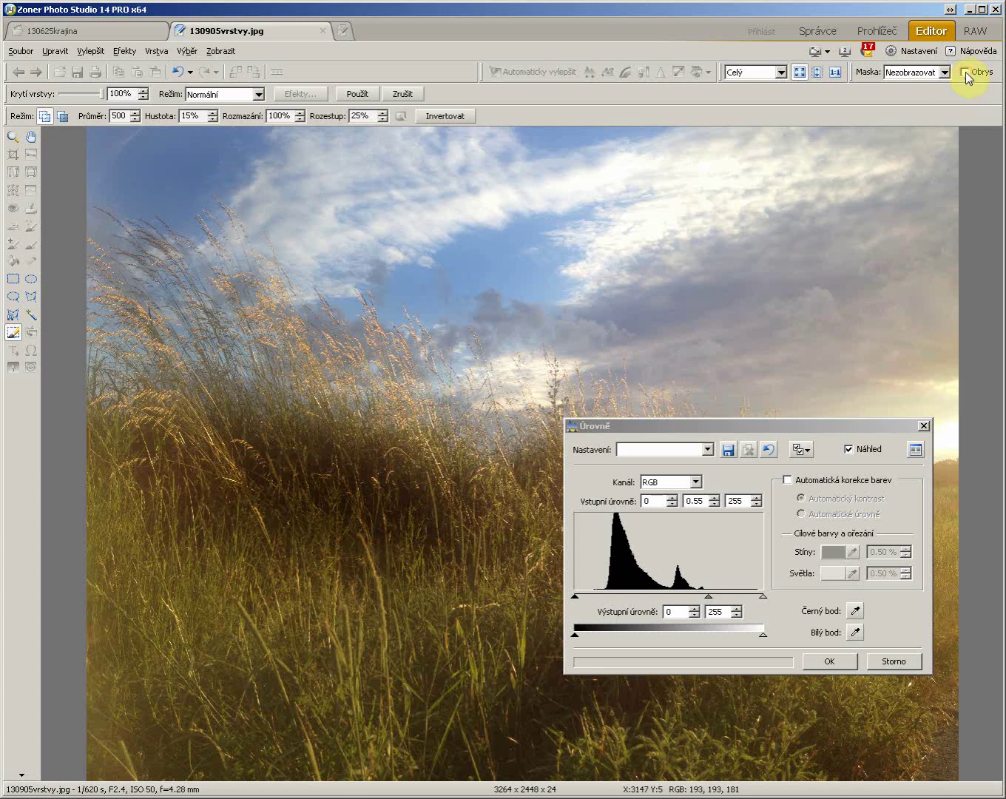
click(965, 73)
click(965, 72)
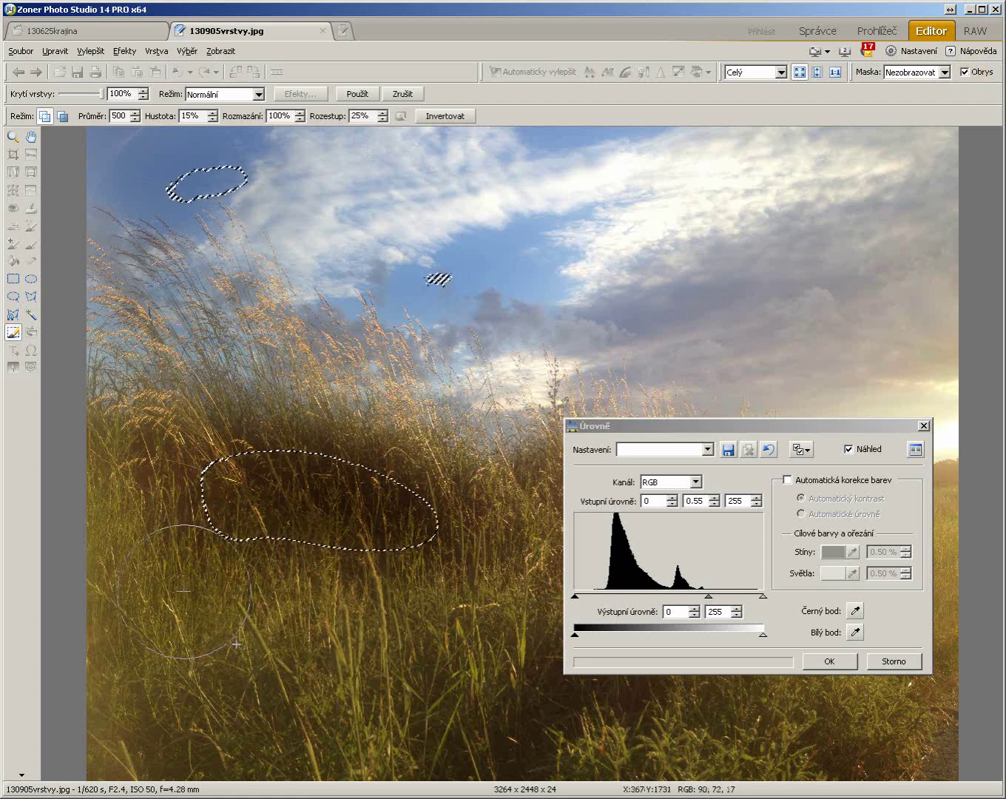
mouse_move(184, 592)
mouse_down()
mouse_move(136, 474)
mouse_move(137, 585)
mouse_move(141, 563)
mouse_move(106, 483)
mouse_move(110, 583)
mouse_move(178, 551)
mouse_up()
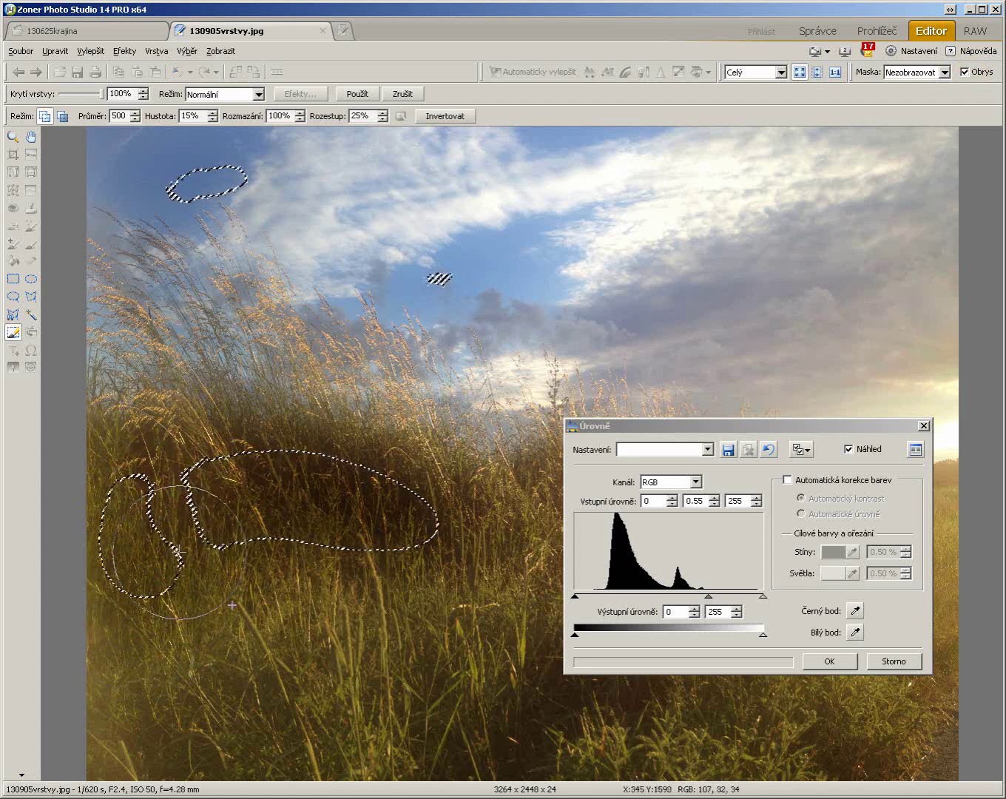
click(966, 73)
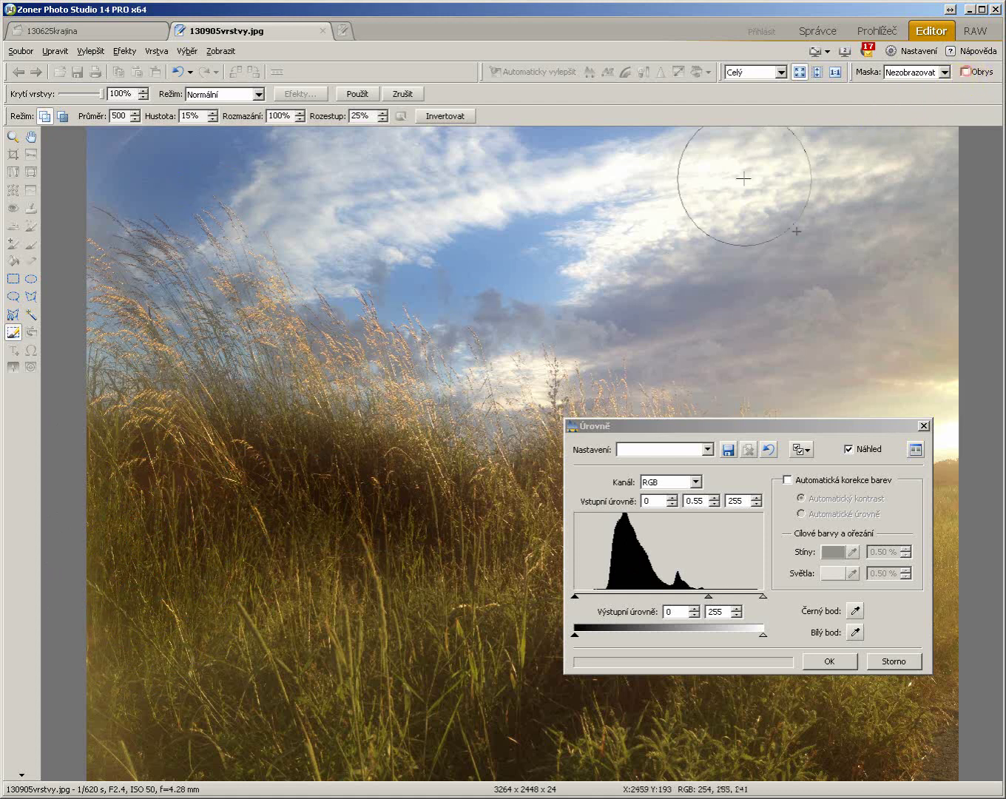
Step: Brush the effect over the foreground grass, the dark clouds on the right and the sky in the photo's upper left
mouse_move(407, 640)
mouse_down()
mouse_move(217, 683)
mouse_move(398, 736)
mouse_up()
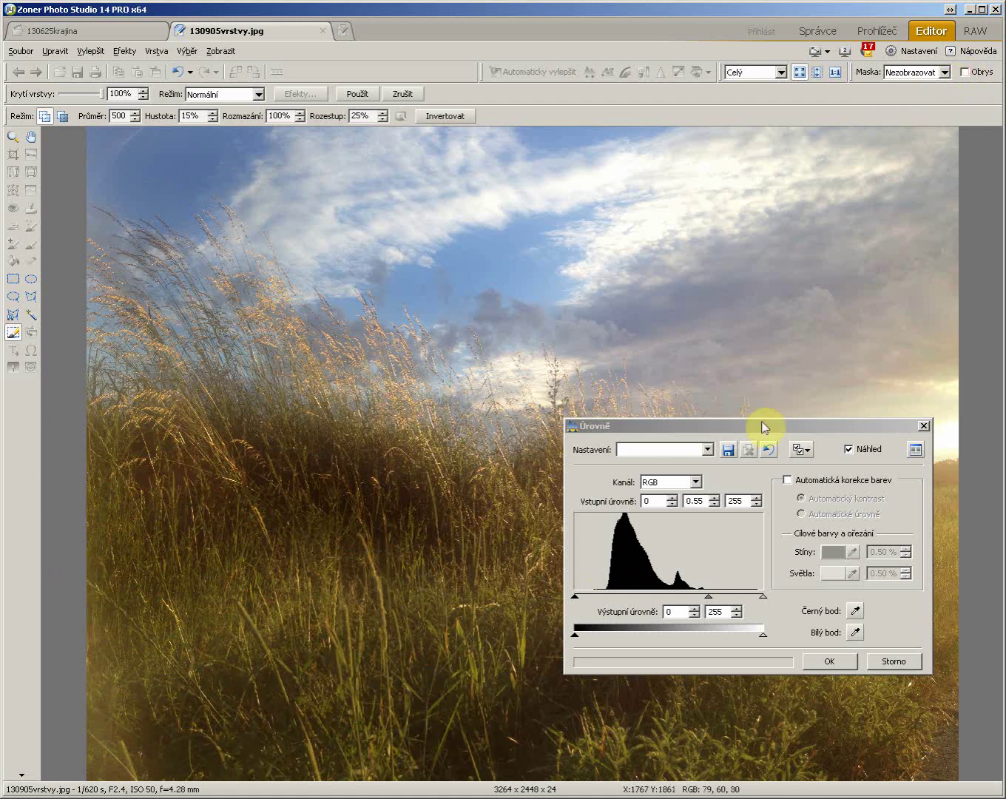
drag(761, 427, 381, 264)
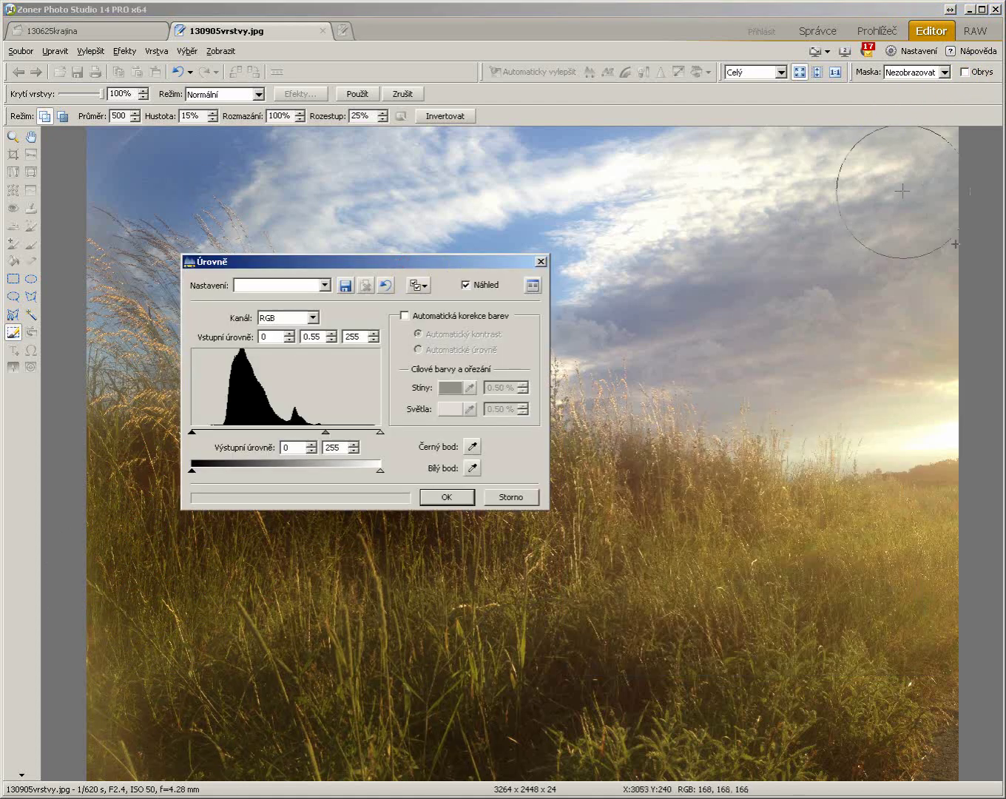
mouse_move(901, 191)
mouse_down()
mouse_move(624, 177)
mouse_move(858, 266)
mouse_move(652, 388)
mouse_move(859, 341)
mouse_move(928, 267)
mouse_move(640, 470)
mouse_move(802, 551)
mouse_move(862, 530)
mouse_move(575, 547)
mouse_move(881, 544)
mouse_move(919, 647)
mouse_move(894, 682)
mouse_move(581, 716)
mouse_move(614, 730)
mouse_move(901, 718)
mouse_move(554, 660)
mouse_move(505, 691)
mouse_move(236, 730)
mouse_move(435, 756)
mouse_move(797, 748)
mouse_move(716, 714)
mouse_move(170, 649)
mouse_move(168, 621)
mouse_move(138, 622)
mouse_move(123, 683)
mouse_move(169, 762)
mouse_up()
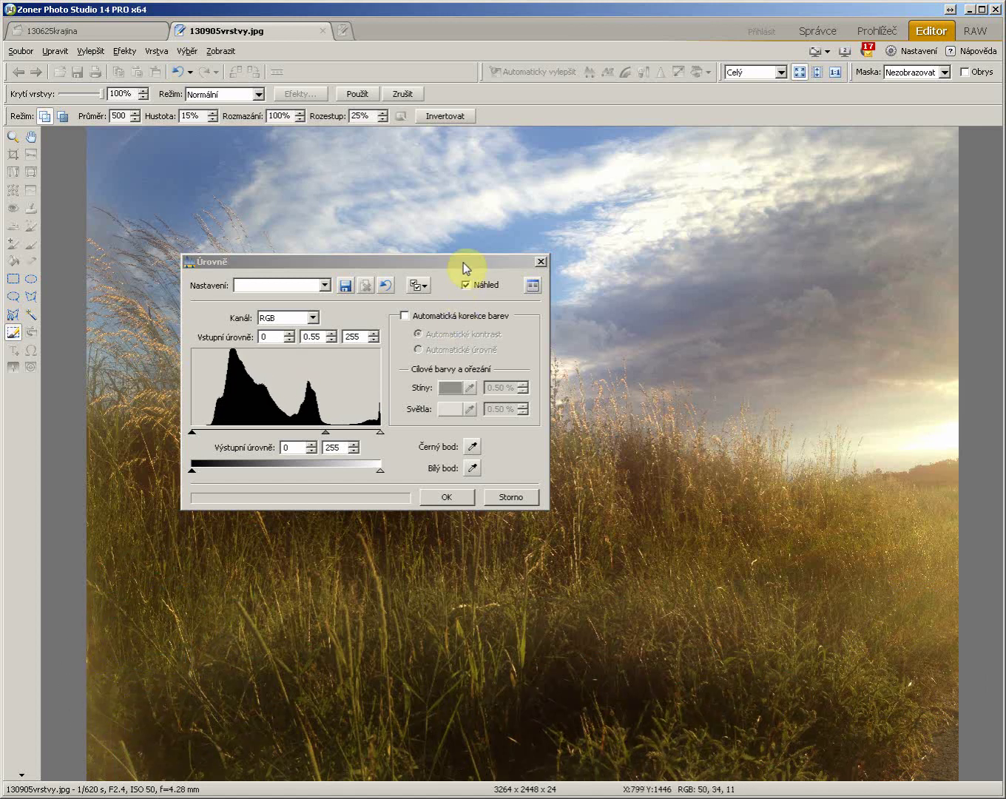
drag(463, 262, 840, 229)
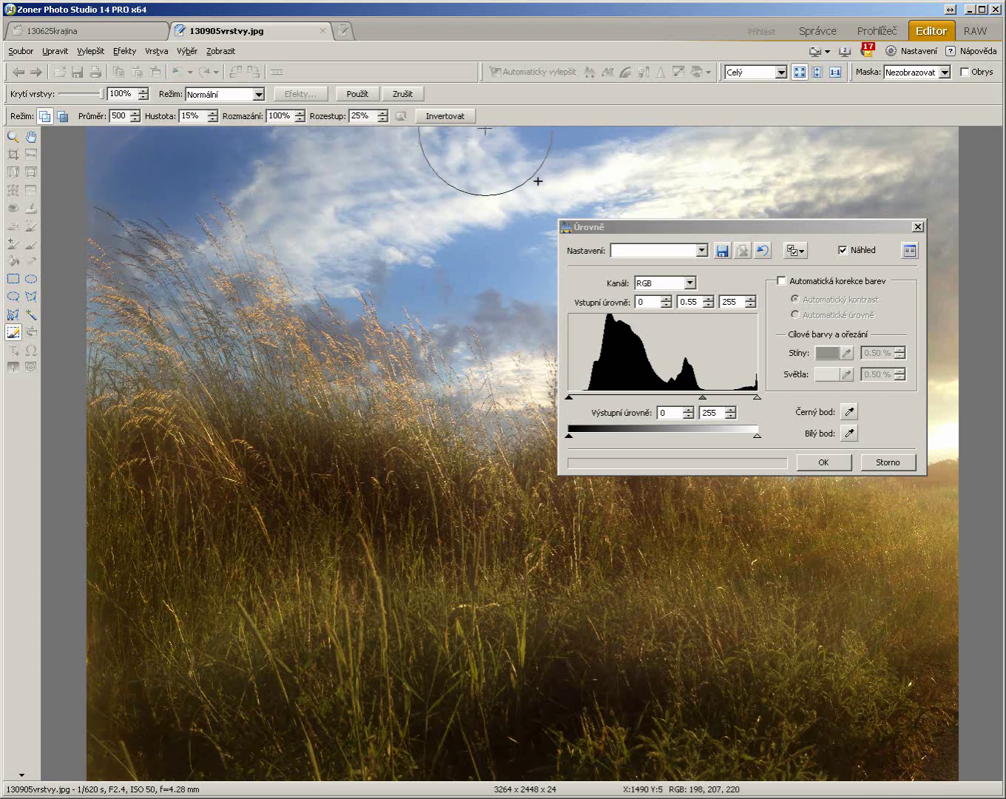
mouse_move(120, 239)
mouse_down()
mouse_move(612, 100)
mouse_move(332, 168)
mouse_up()
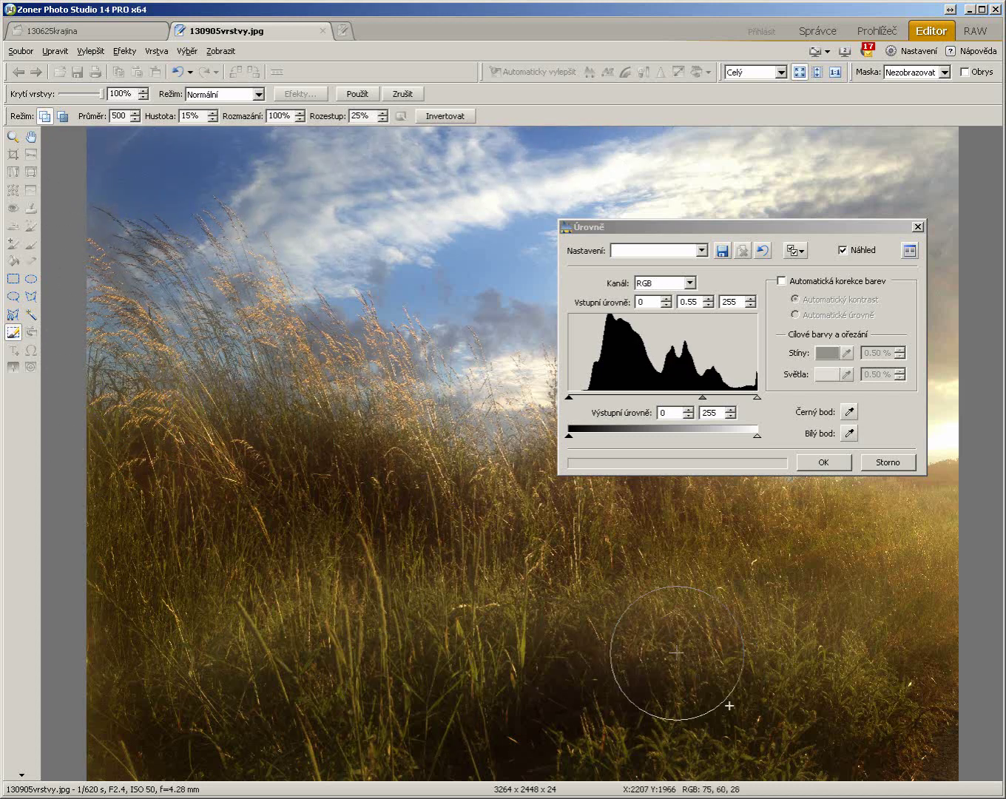
Step: Brush more of the effect over the clouds at the photo's right edge, the middle grass band and the bottom foreground
drag(850, 234, 481, 199)
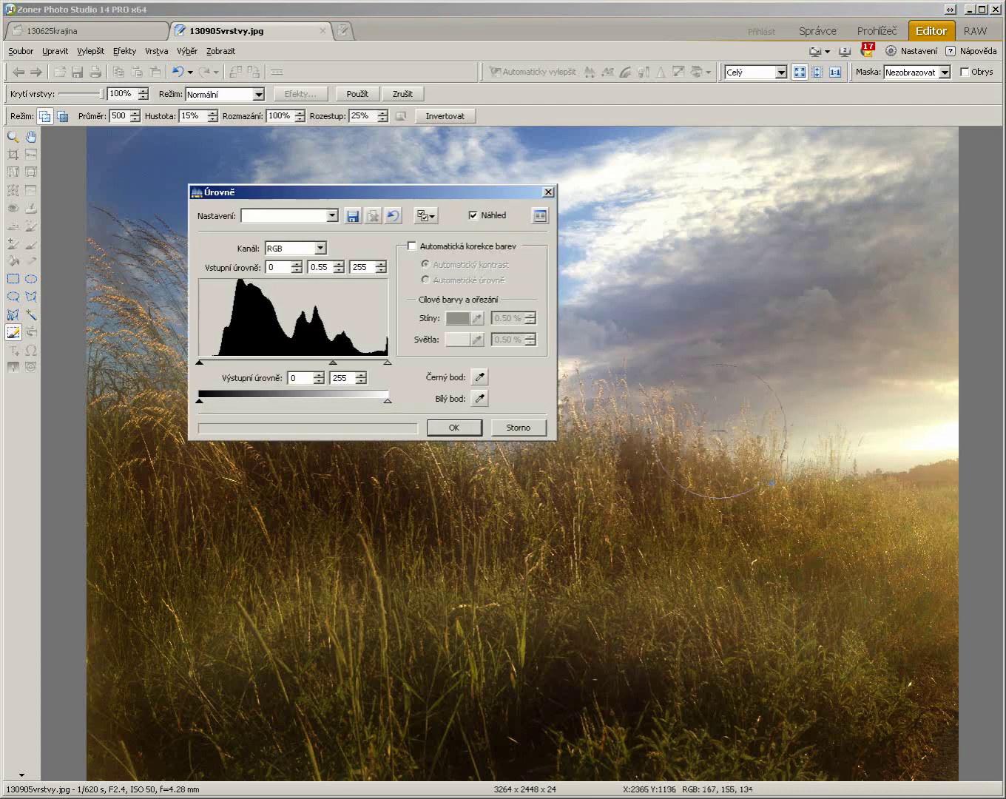
mouse_move(936, 303)
mouse_down()
mouse_move(932, 215)
mouse_move(708, 394)
mouse_move(912, 387)
mouse_up()
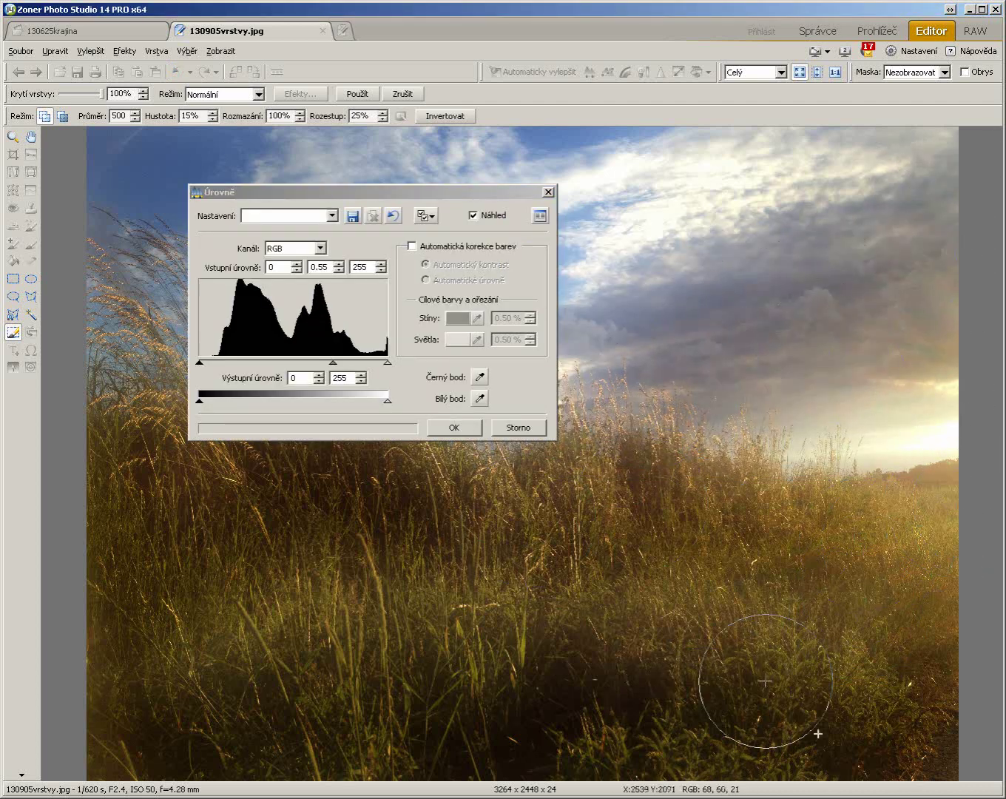
mouse_move(362, 759)
mouse_down()
mouse_move(306, 760)
mouse_move(726, 769)
mouse_move(887, 739)
mouse_up()
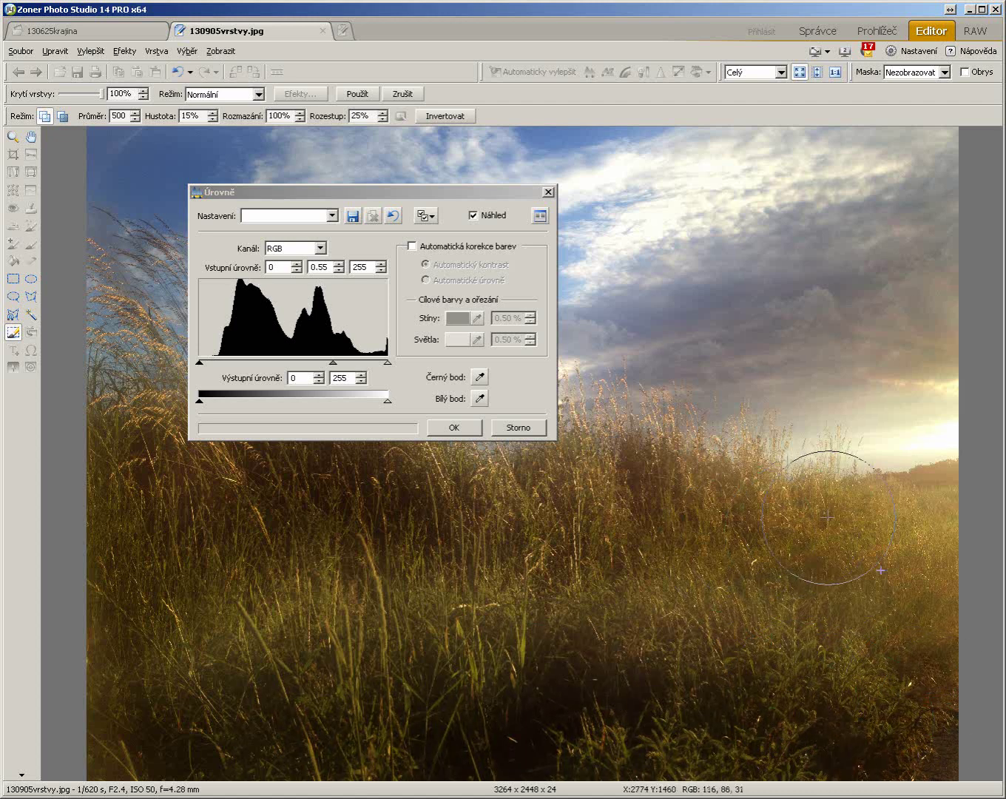
mouse_move(928, 474)
mouse_down()
mouse_move(824, 514)
mouse_move(630, 528)
mouse_move(377, 525)
mouse_move(347, 539)
mouse_move(625, 521)
mouse_move(397, 524)
mouse_move(210, 545)
mouse_move(187, 532)
mouse_up()
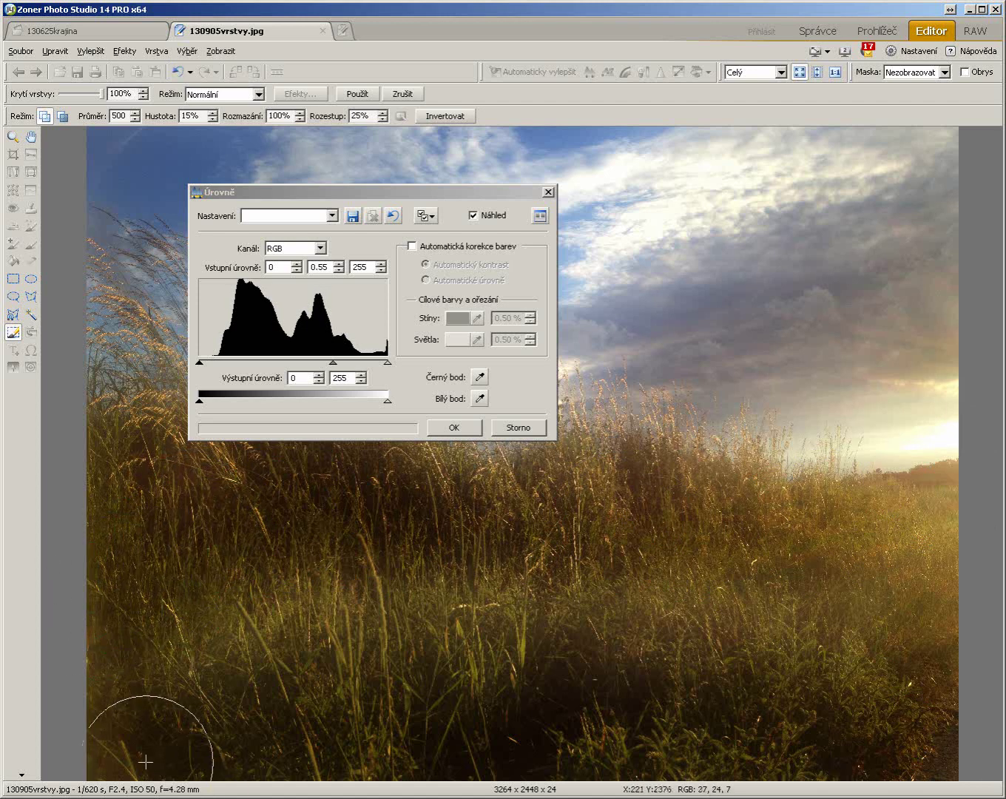
drag(145, 762, 231, 771)
mouse_move(786, 779)
mouse_down()
mouse_move(498, 713)
mouse_move(271, 745)
mouse_move(871, 753)
mouse_up()
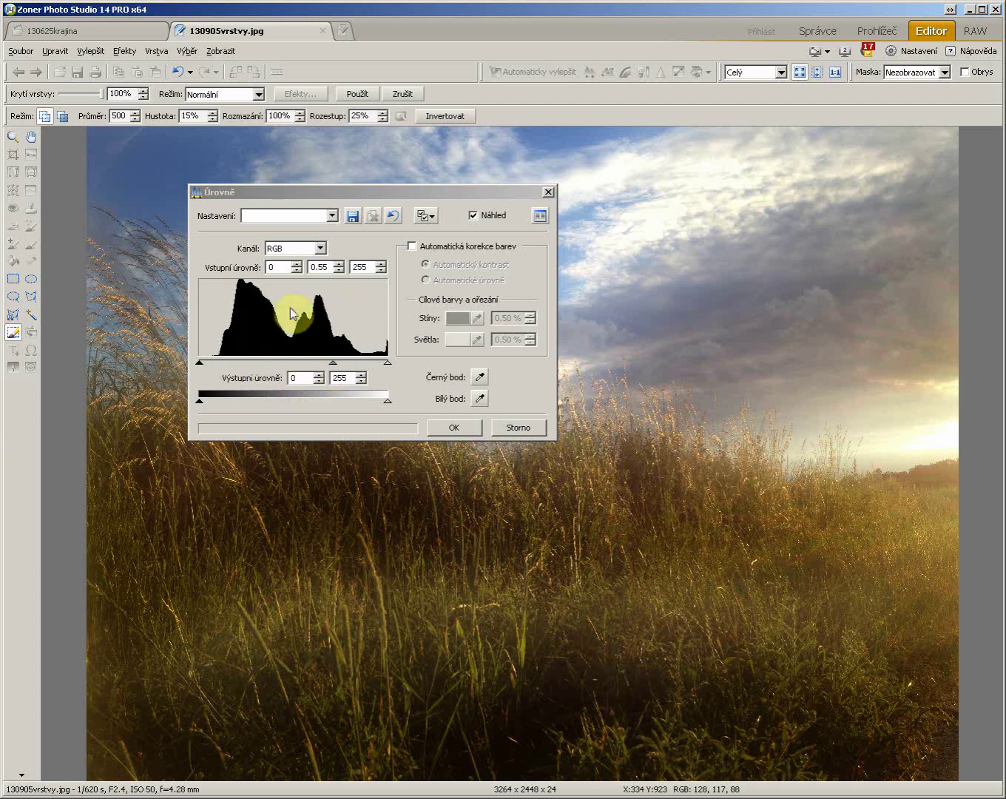
Step: Set the Levels input values to 17, 0.47 and 207 and the output white level to 222
click(388, 404)
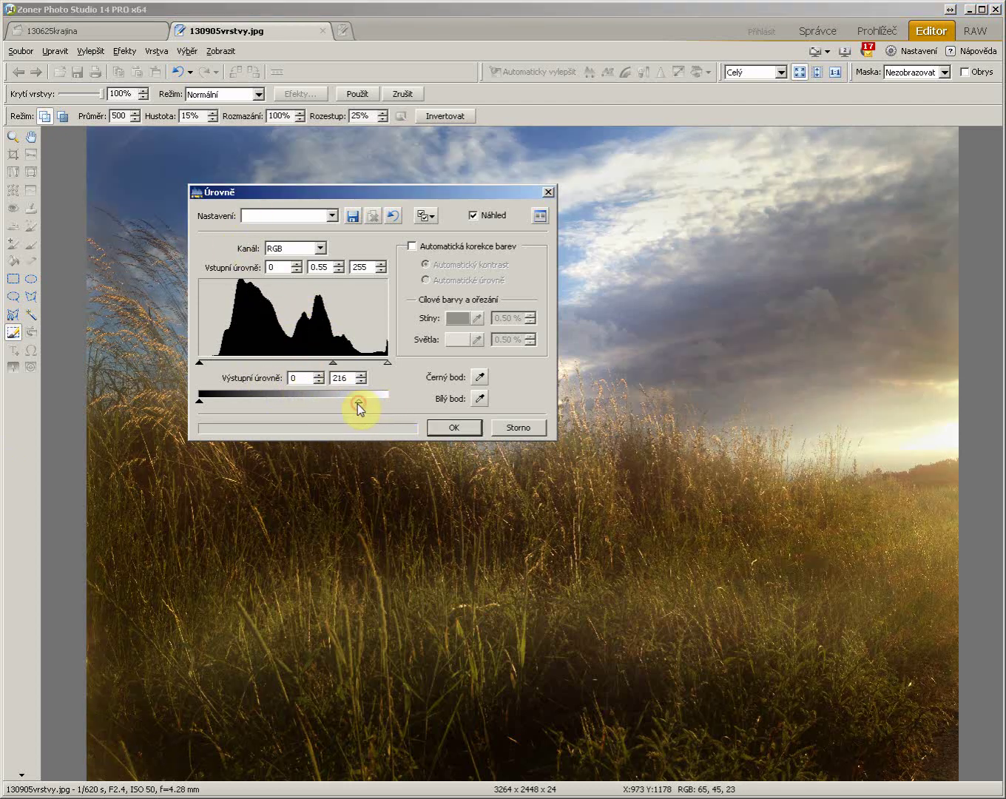
drag(347, 406, 332, 406)
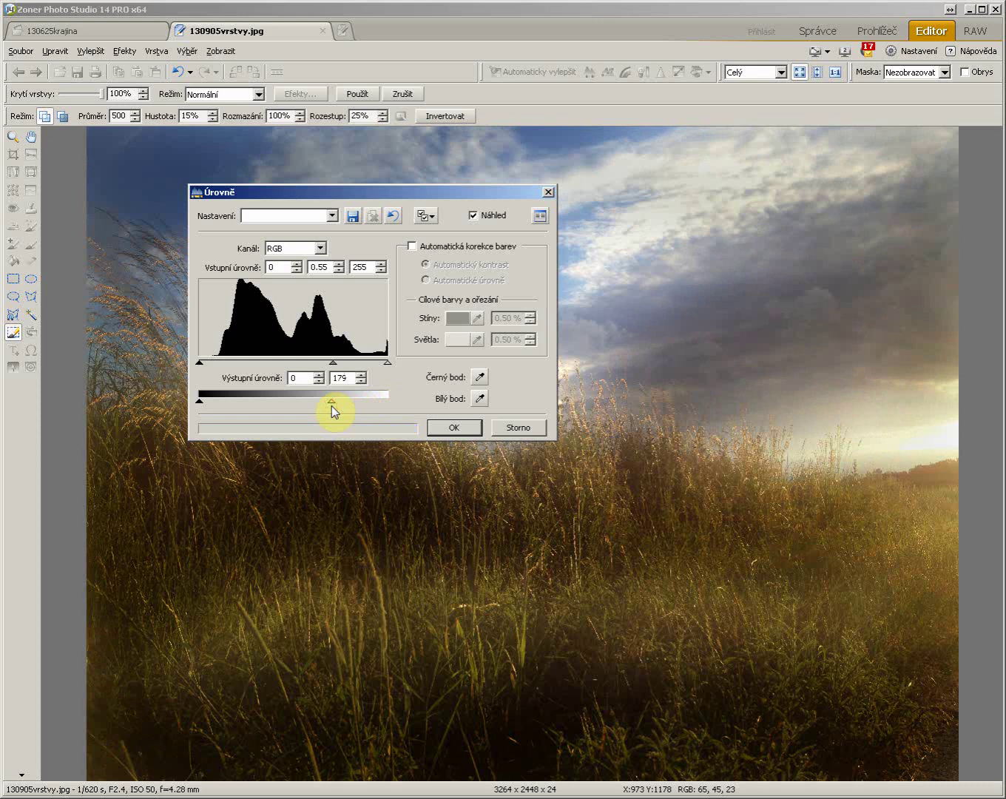
drag(375, 406, 374, 402)
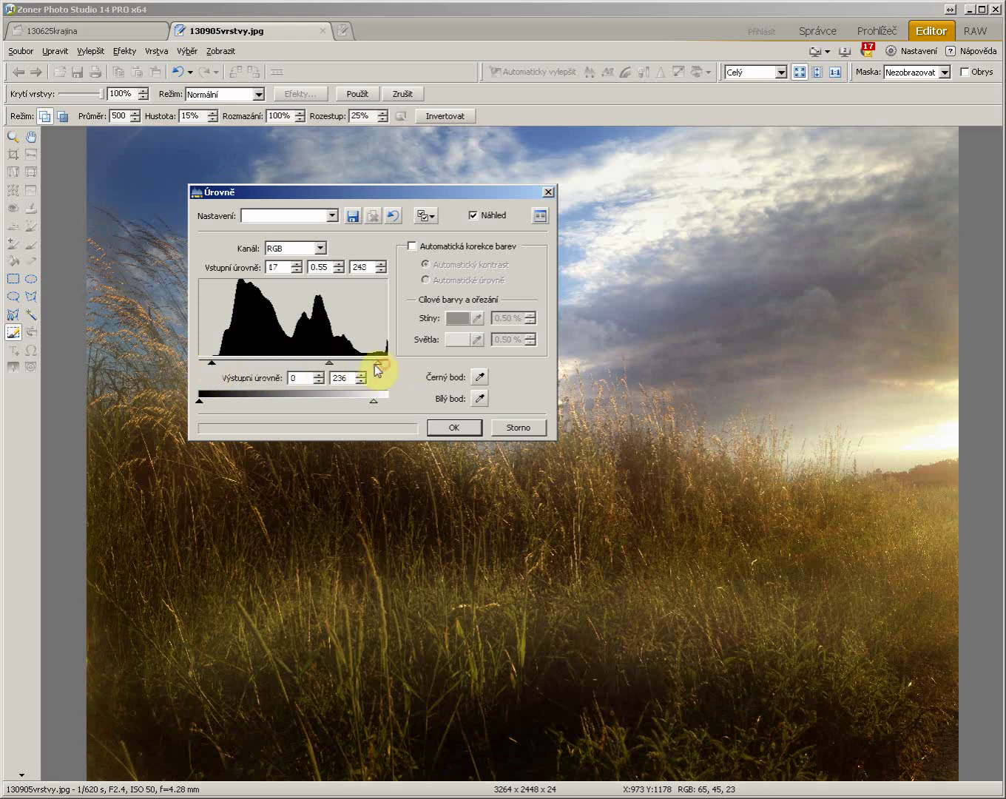
drag(377, 368, 352, 369)
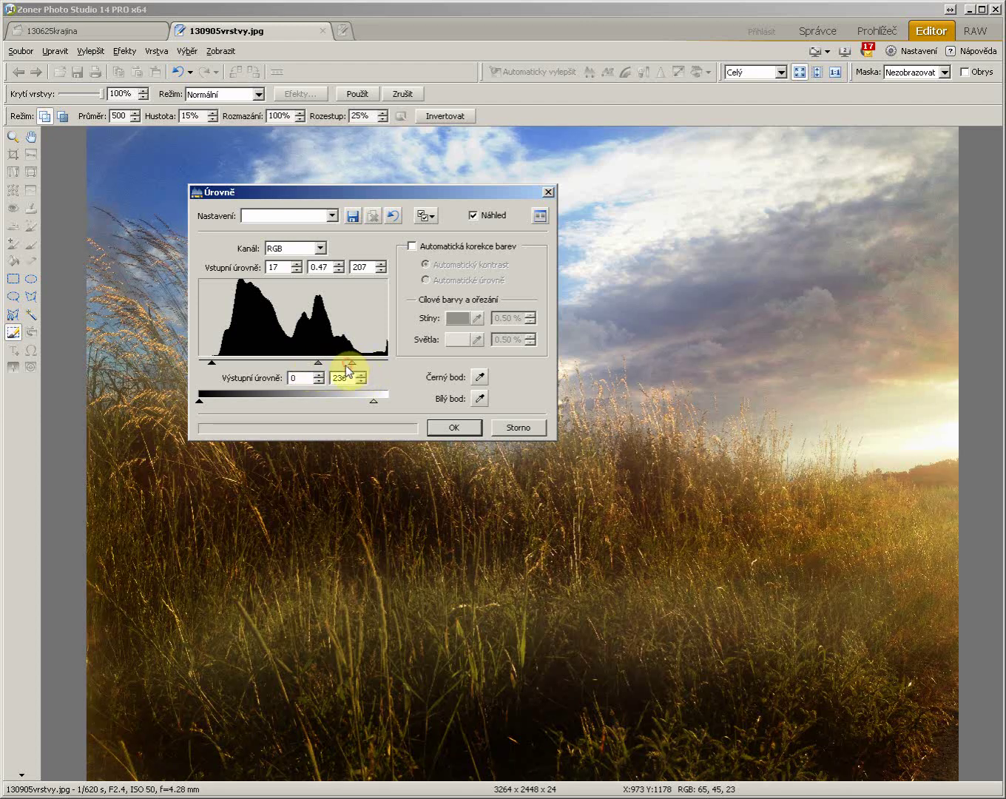
drag(363, 401, 363, 401)
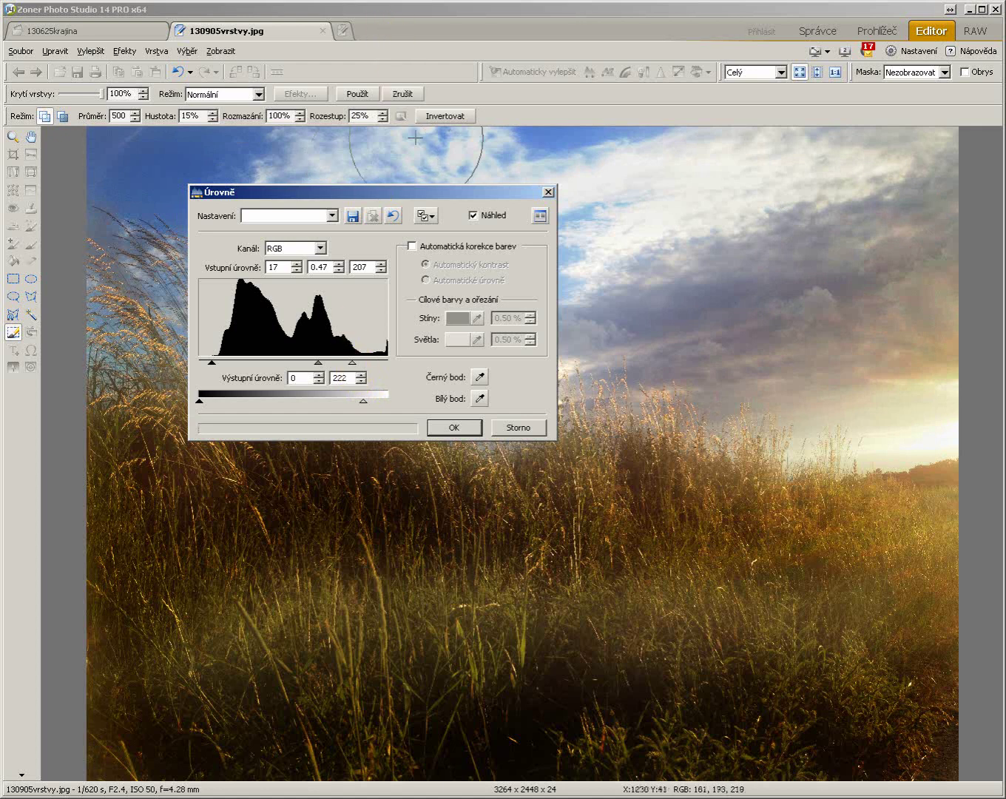
Step: Brush the adjusted Levels effect over the lower-left grass and the sky from the top centre towards the tall grass
drag(438, 190, 805, 185)
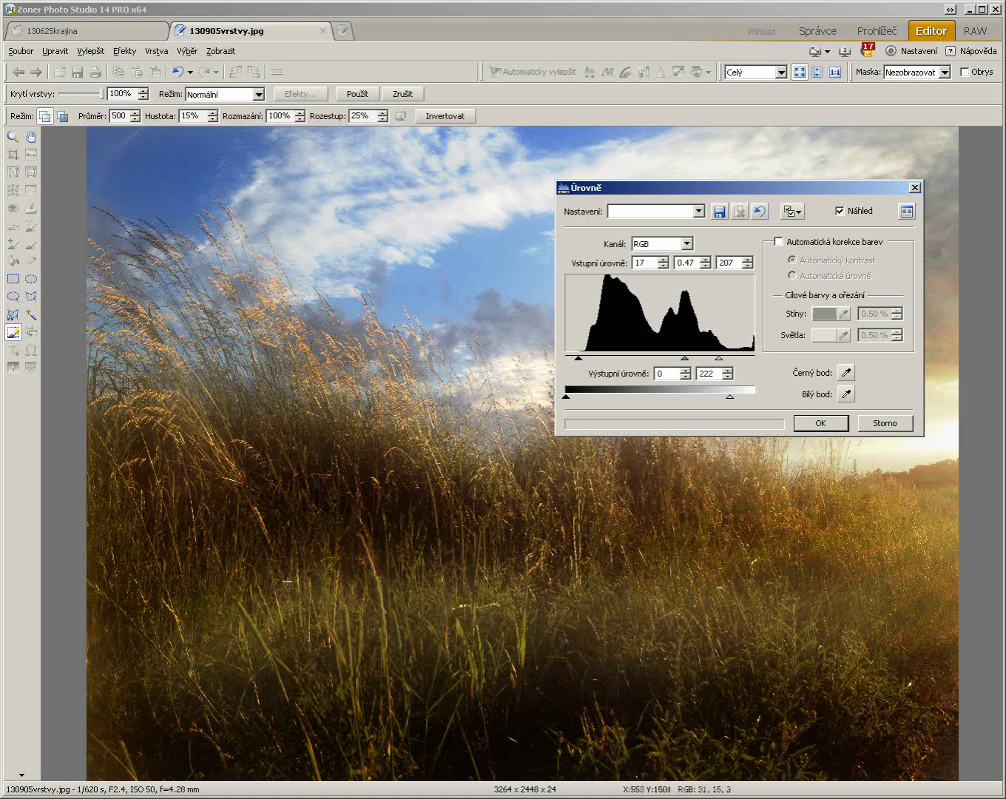
click(367, 617)
mouse_move(304, 619)
mouse_down()
mouse_move(238, 636)
mouse_move(289, 613)
mouse_move(232, 646)
mouse_move(184, 650)
mouse_up()
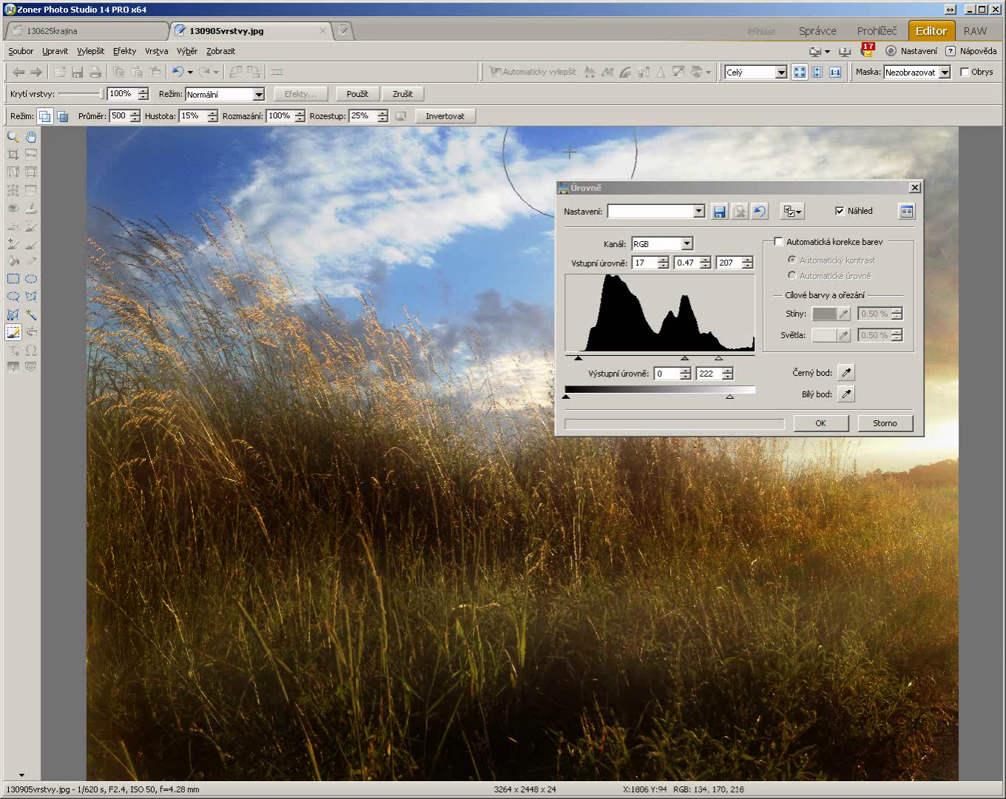
mouse_move(527, 133)
mouse_down()
mouse_move(473, 287)
mouse_move(505, 268)
mouse_move(381, 298)
mouse_move(368, 322)
mouse_move(510, 313)
mouse_move(484, 345)
mouse_move(503, 371)
mouse_move(484, 410)
mouse_move(364, 357)
mouse_move(254, 345)
mouse_up()
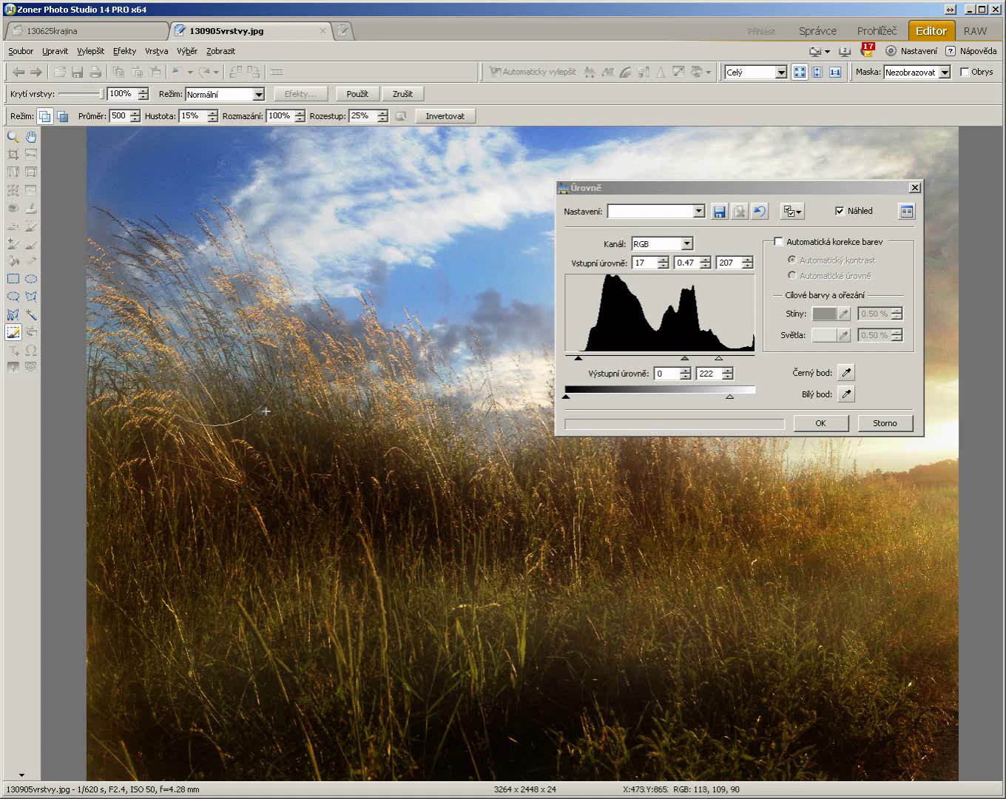